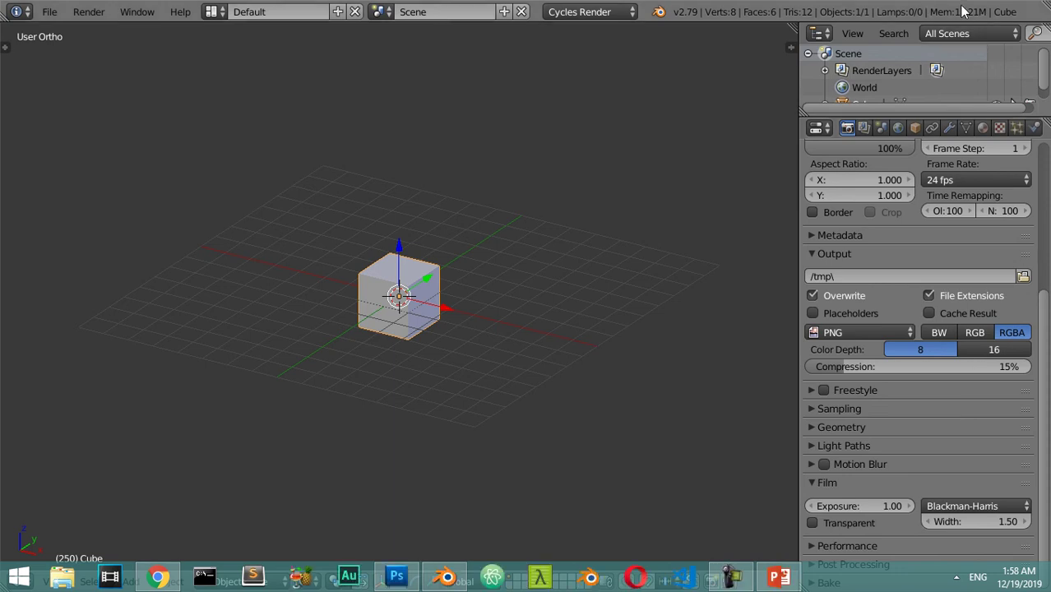
Switch to front view and scale the cube up by a factor of 2
middle_drag(415, 275, 444, 286)
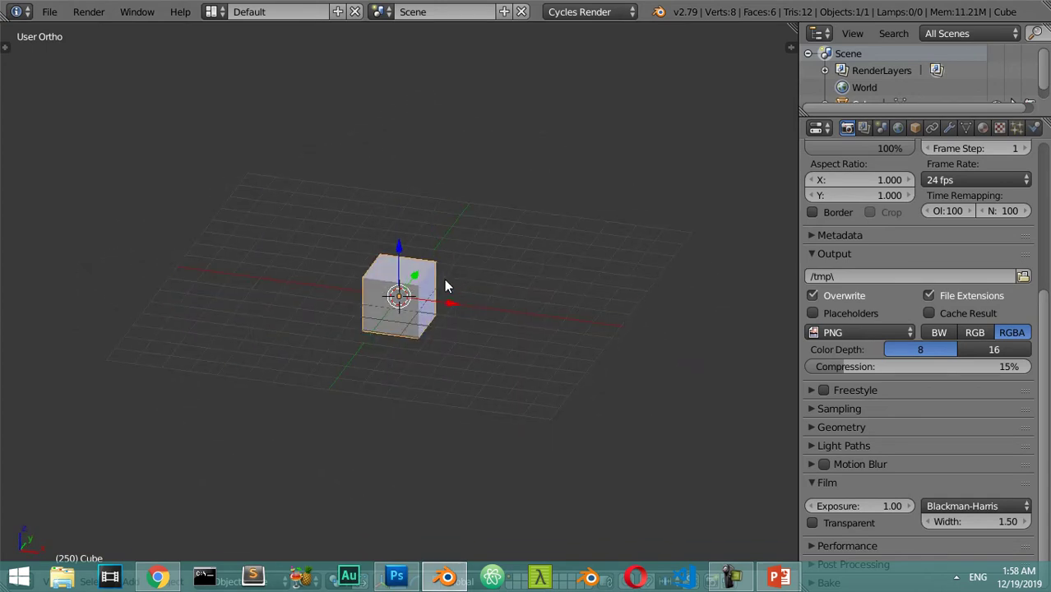
key(KP_1)
scroll(450, 320, up, 6)
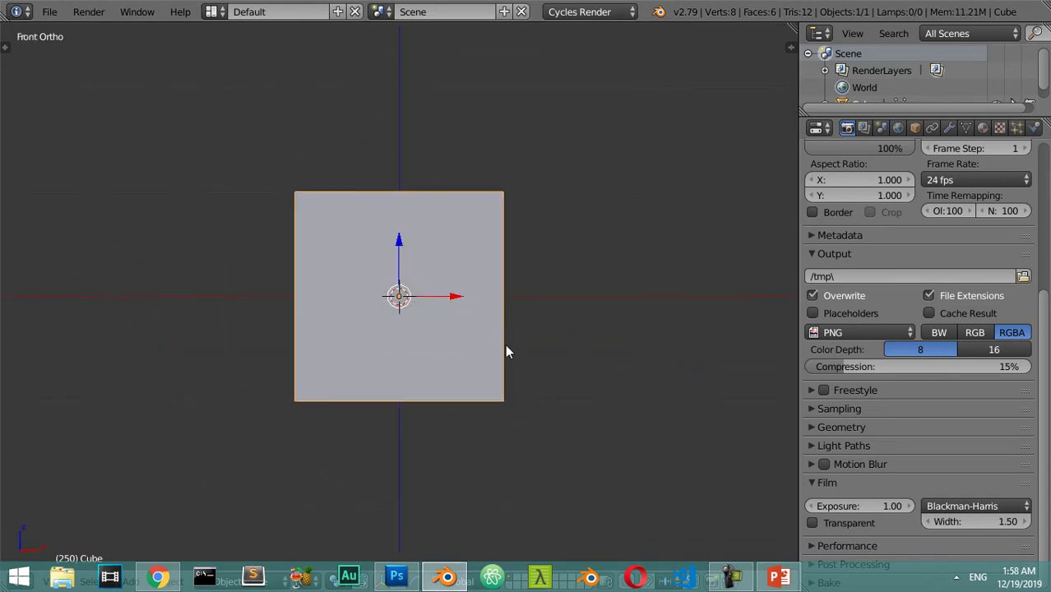
key(s)
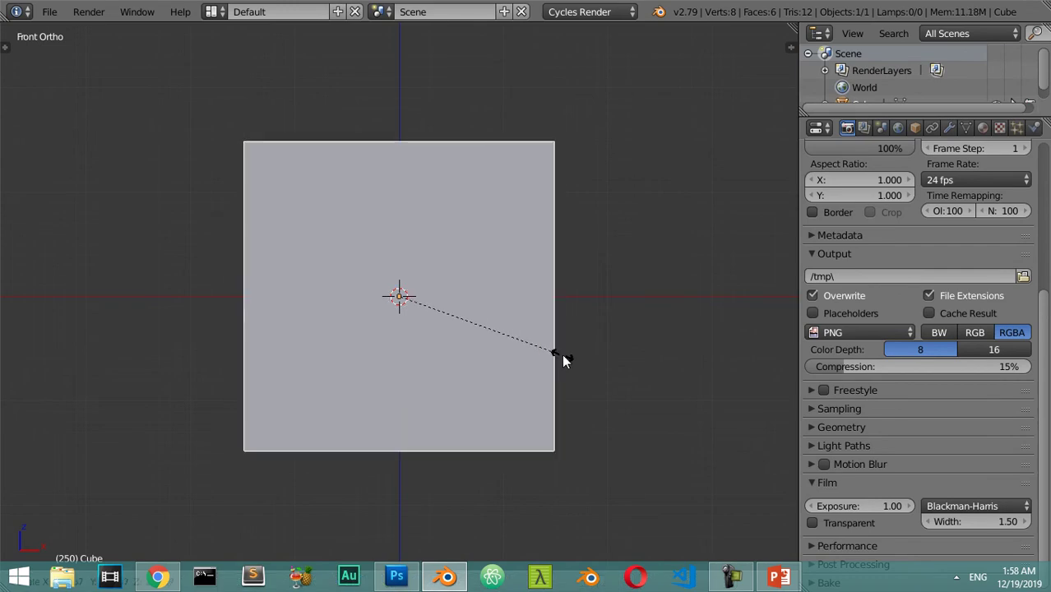
key(2)
key(Return)
Move the cube 2 units up along Z and change the viewport shading
key(g)
key(z)
key(2)
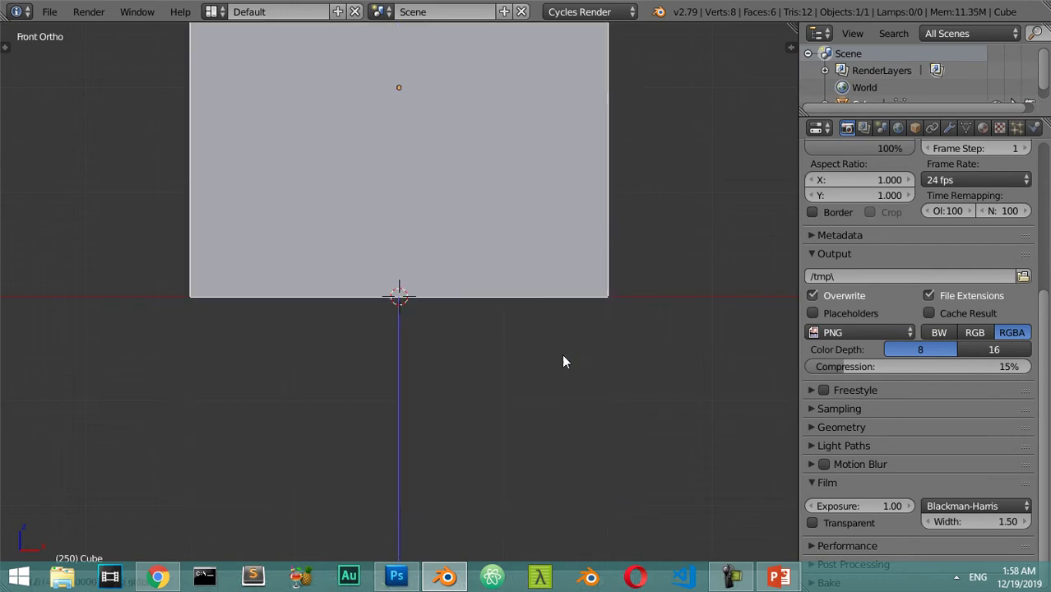
key(Return)
scroll(497, 164, down, 4)
shift+scroll(491, 168, up, 3)
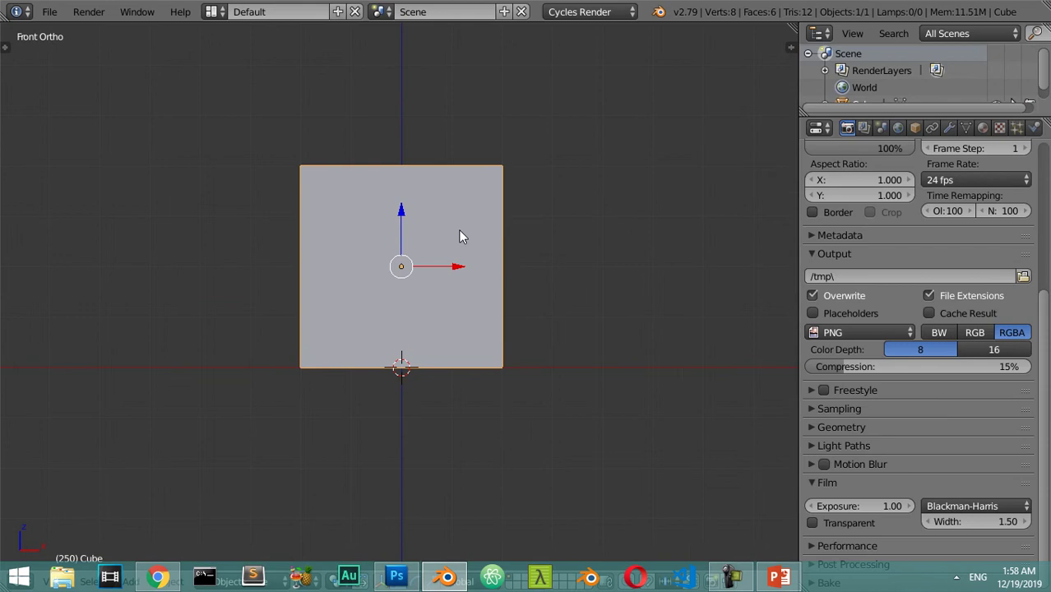
key(shift+z)
Switch the viewport to wireframe and add a UV sphere
key(z)
scroll(408, 197, up, 2)
key(shift+a)
mouse_move(406, 173)
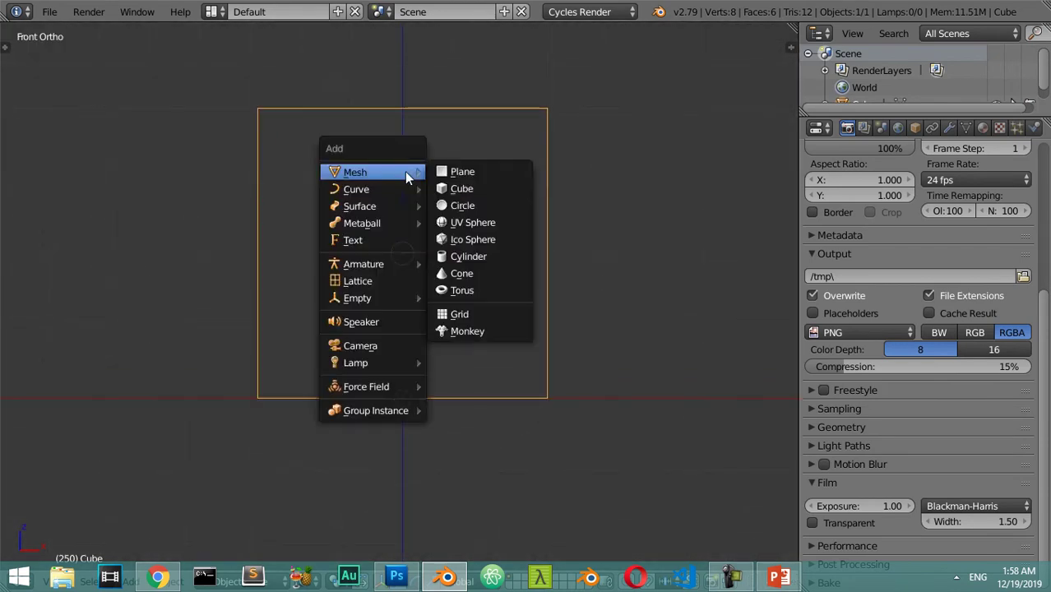
click(465, 228)
Shrink the sphere, raise it near the cube's top, and orbit to a three-quarter view
mouse_move(403, 347)
mouse_down()
mouse_move(434, 141)
mouse_move(472, 222)
mouse_up()
click(389, 146)
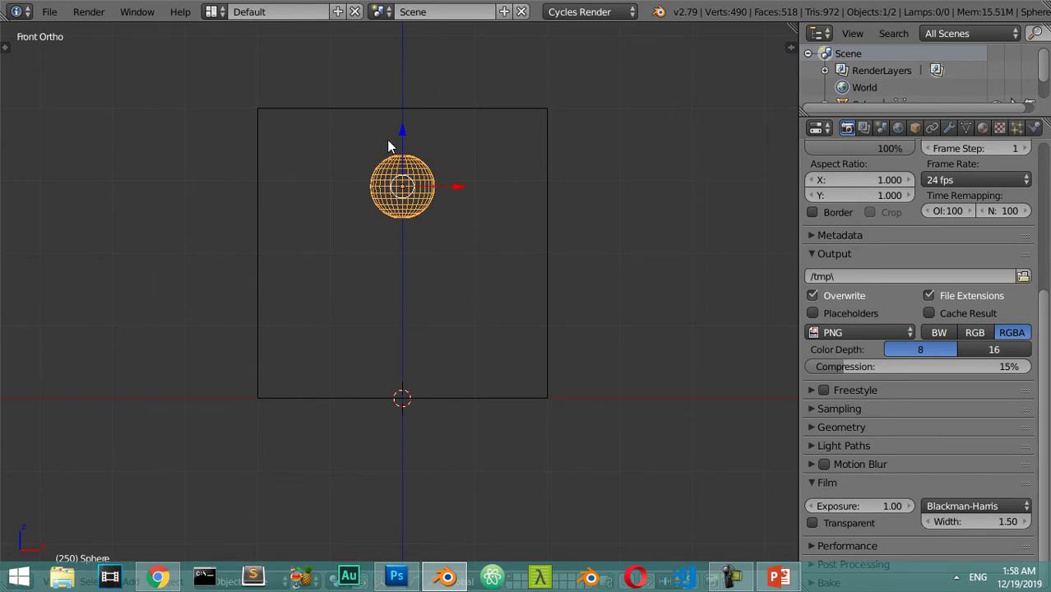
drag(398, 123, 411, 97)
middle_drag(412, 97, 429, 198)
right_click(493, 158)
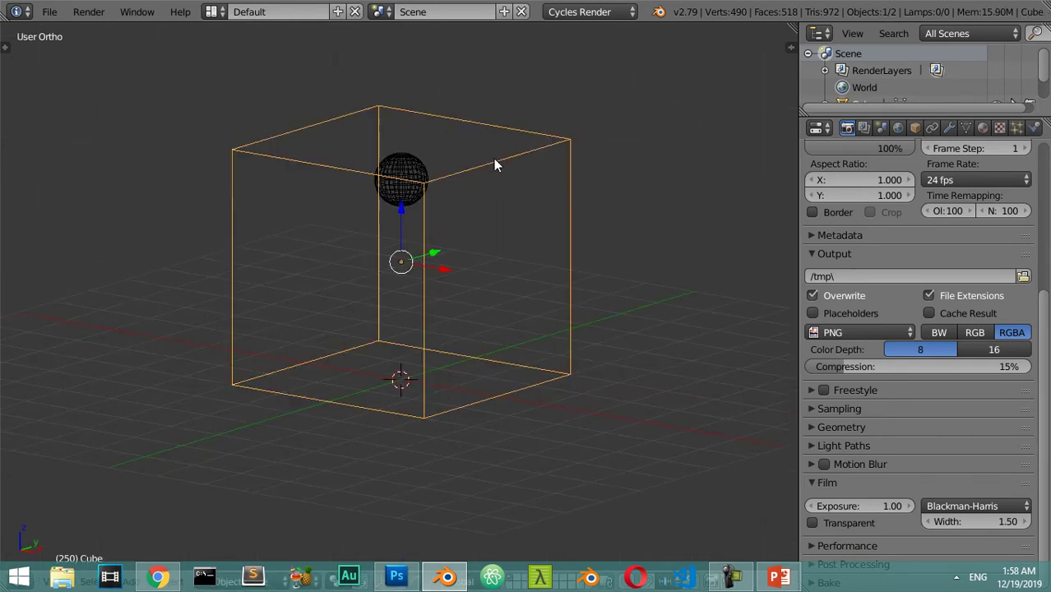
Enable fluid physics on the cube with type Domain
click(1035, 128)
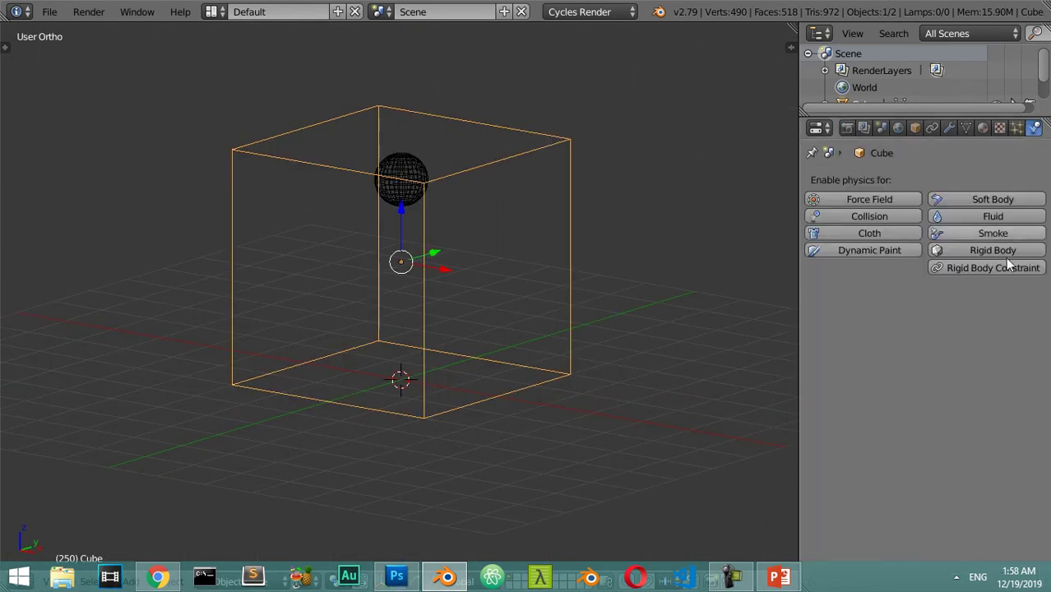
click(983, 216)
click(992, 306)
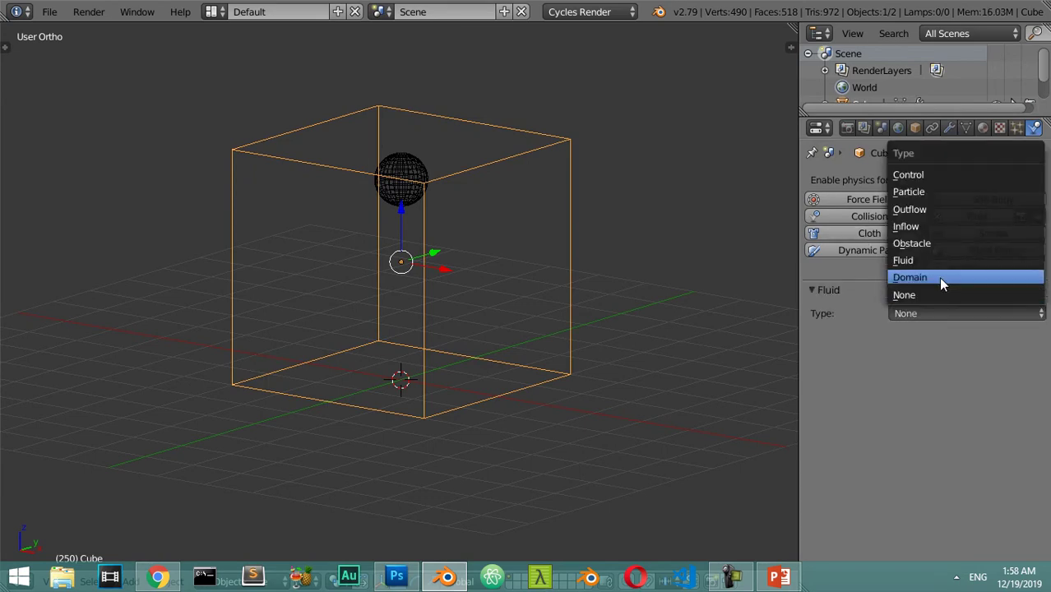
click(938, 276)
Enable fluid physics on the sphere with type Fluid
right_click(409, 167)
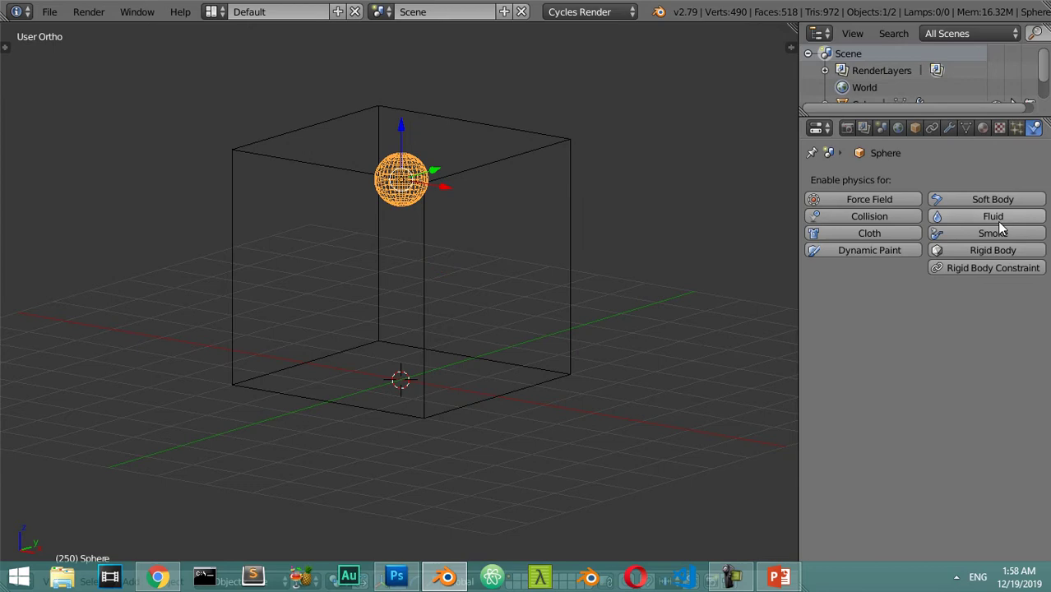
click(996, 219)
click(961, 311)
click(912, 257)
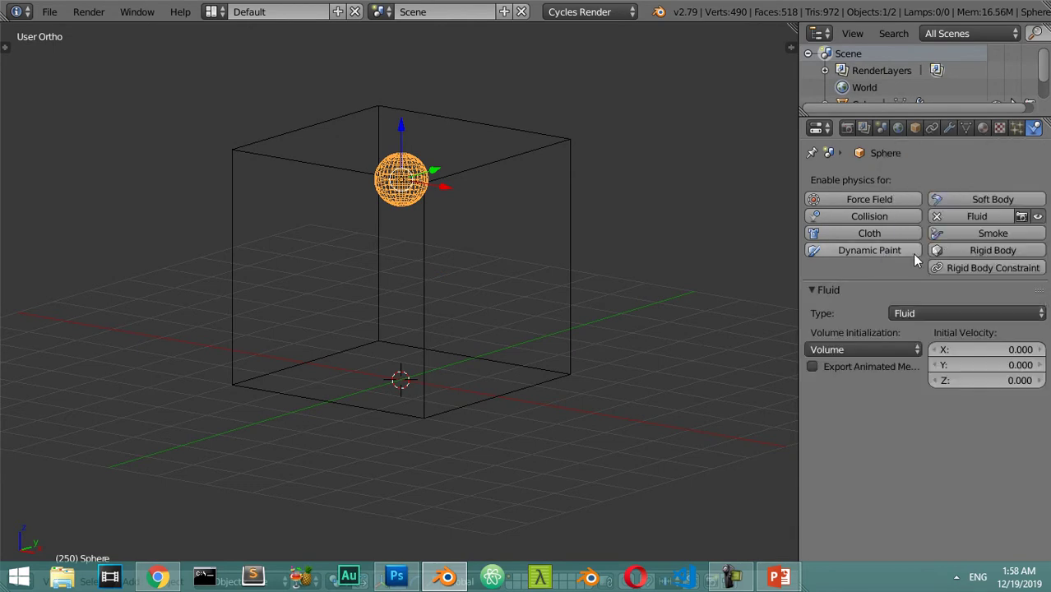
scroll(603, 316, down, 3)
scroll(575, 309, up, 5)
scroll(624, 304, down, 2)
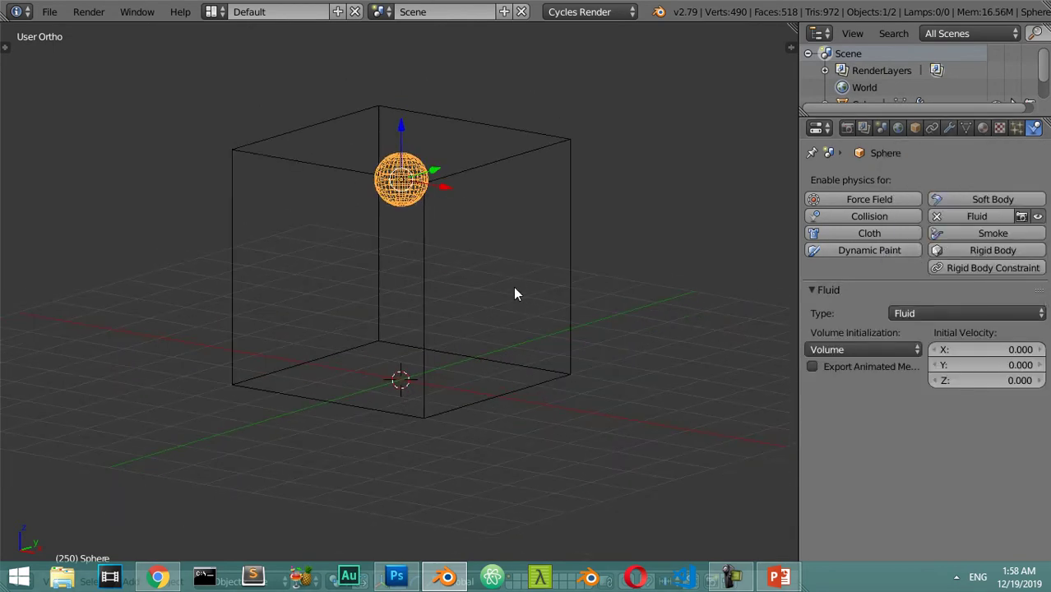
Reselect the cube, widen the properties and outliner panels, and reframe the view
right_click(573, 300)
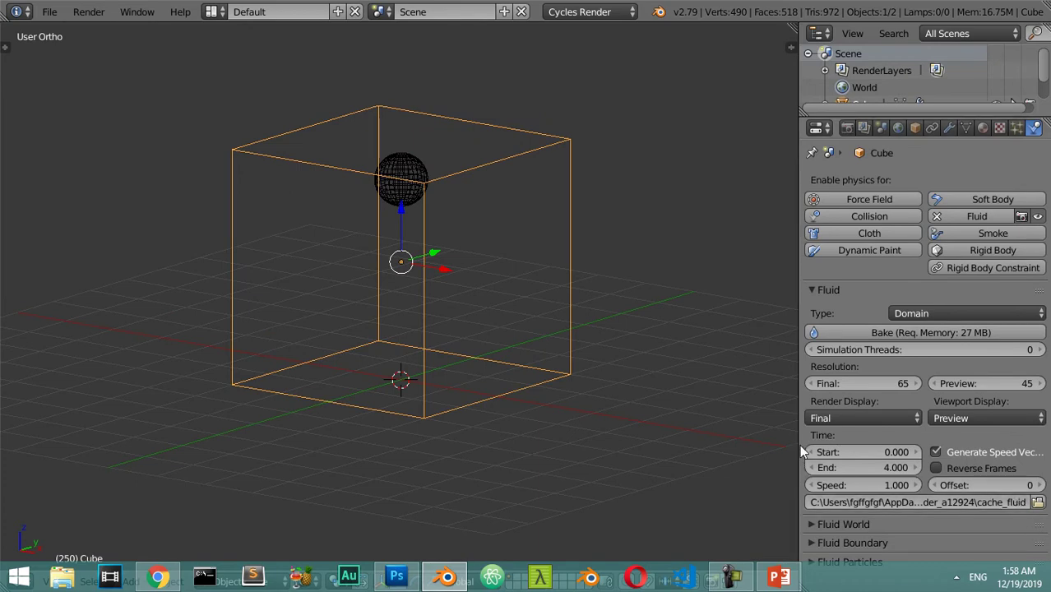
drag(796, 451, 616, 427)
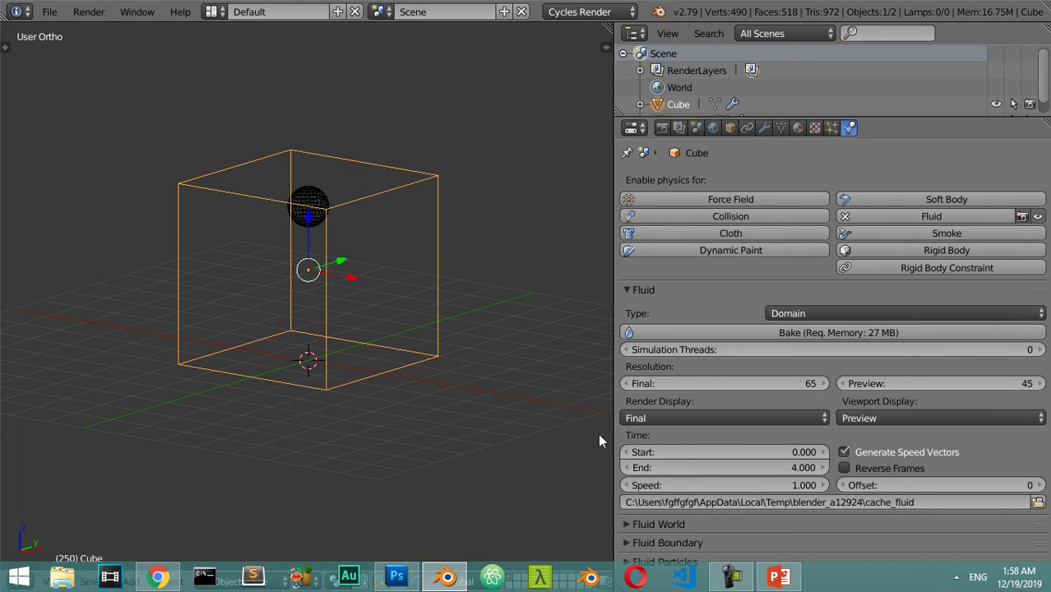
scroll(354, 403, up, 2)
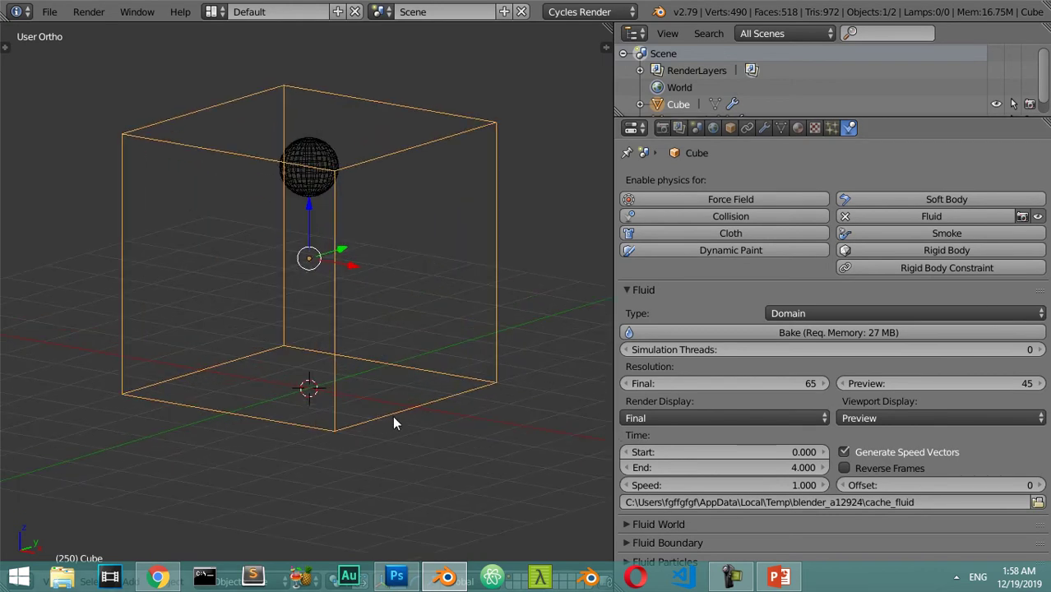
scroll(393, 419, down, 3)
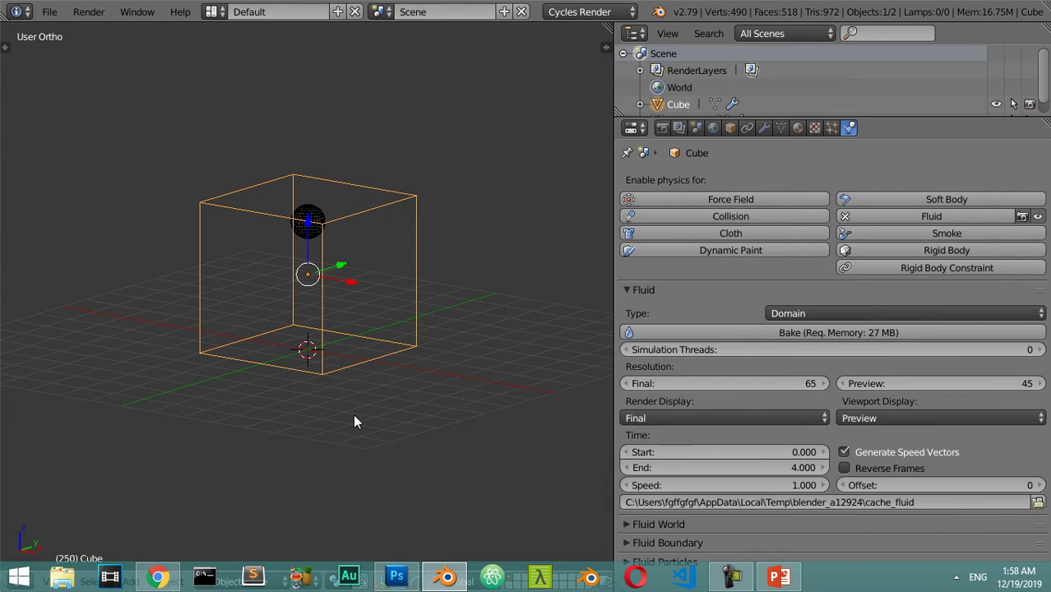
middle_drag(190, 399, 324, 457)
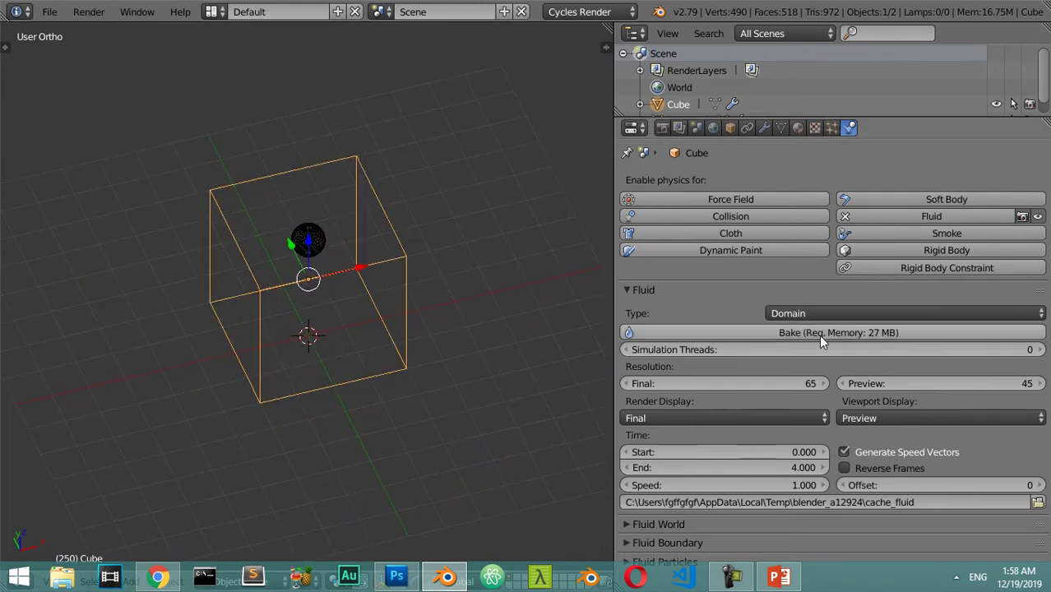
middle_drag(351, 305, 268, 240)
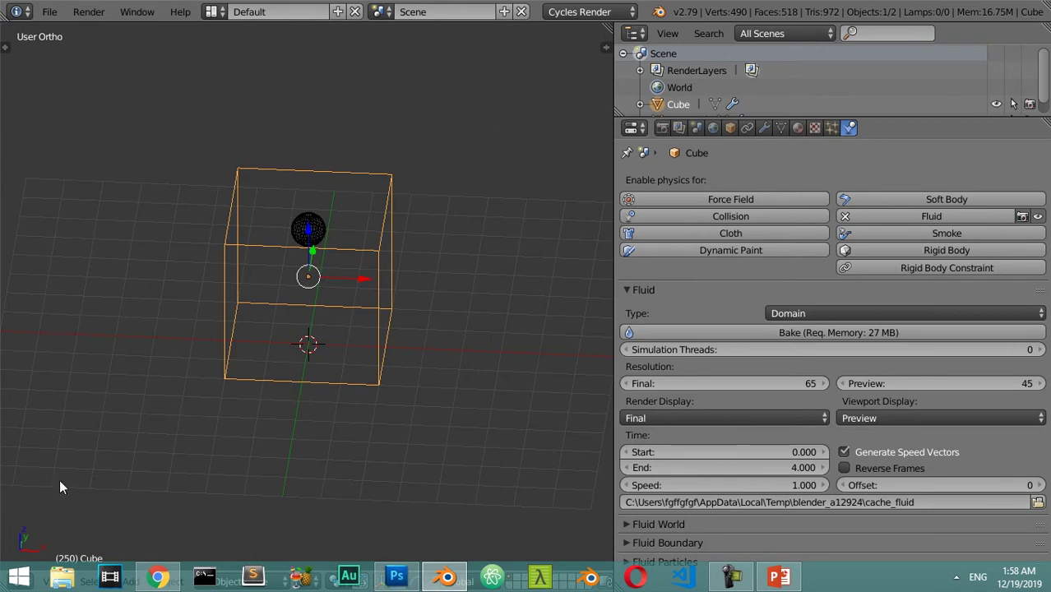
click(380, 141)
middle_drag(369, 231, 359, 247)
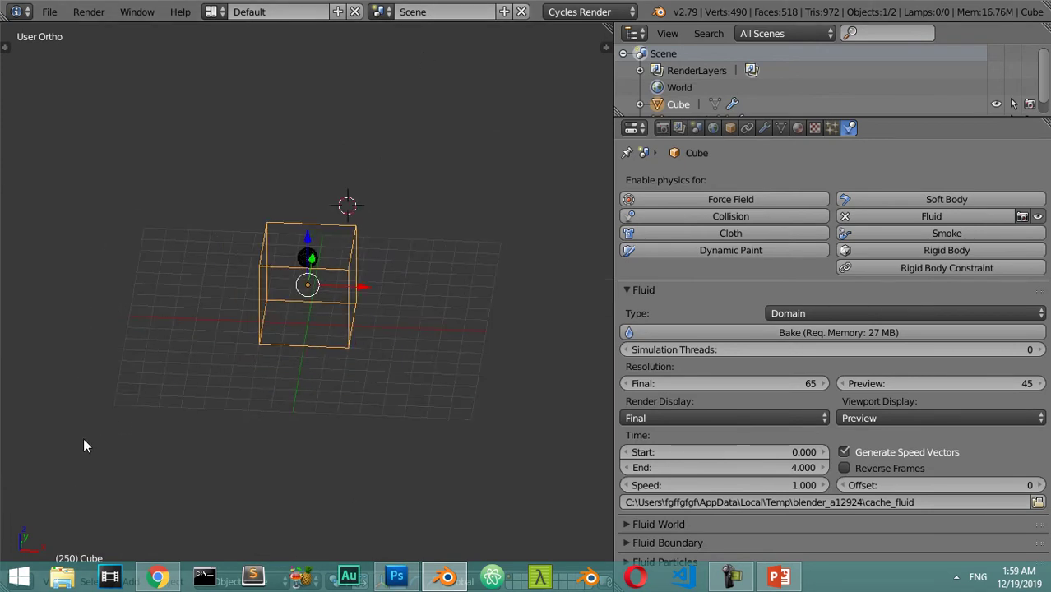
Toggle the Blender window out of fullscreen and back
click(139, 12)
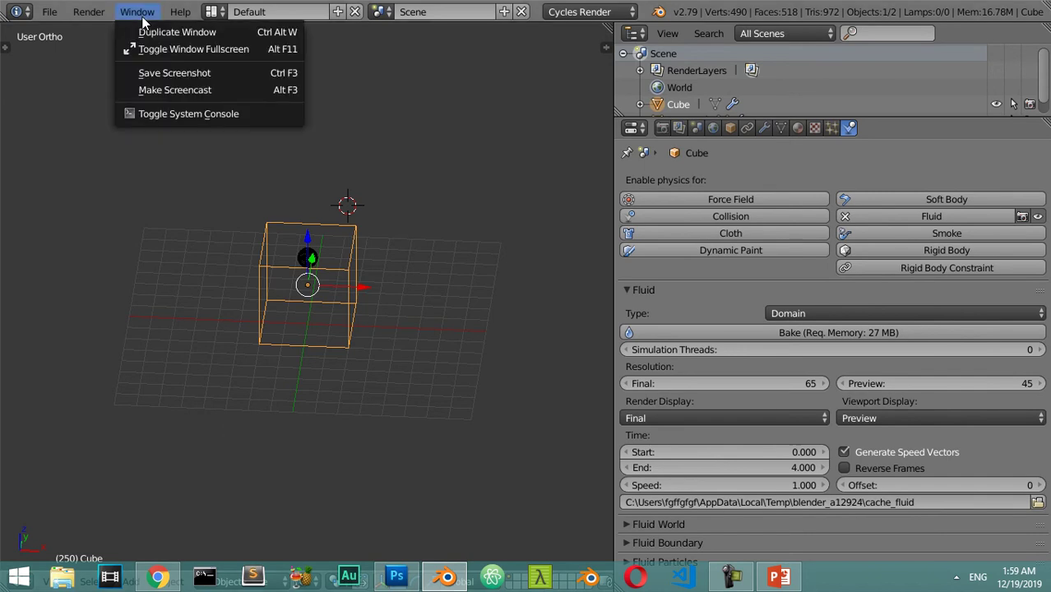
click(152, 50)
click(127, 30)
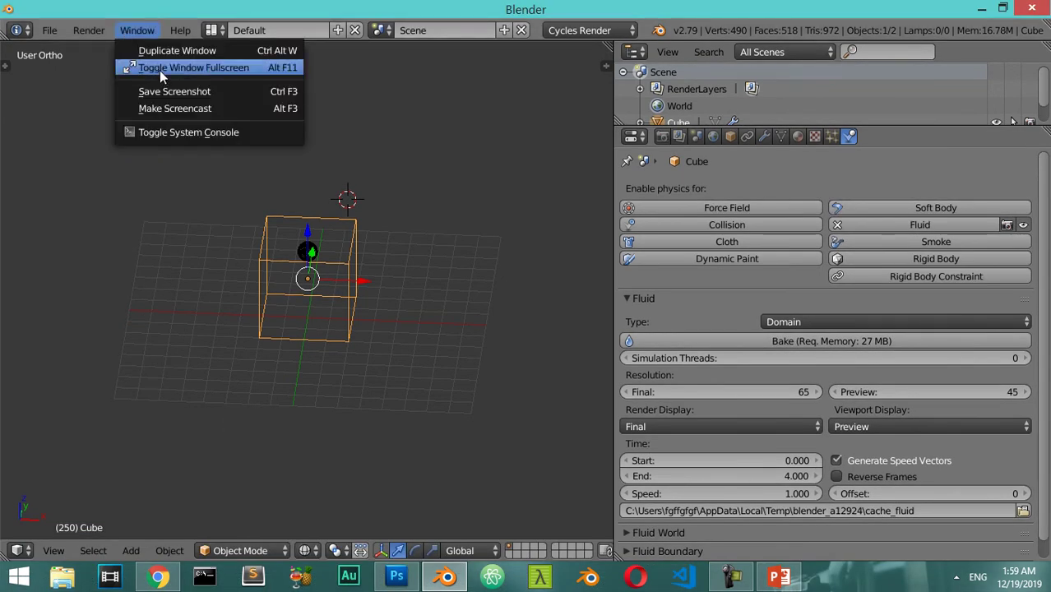
click(160, 67)
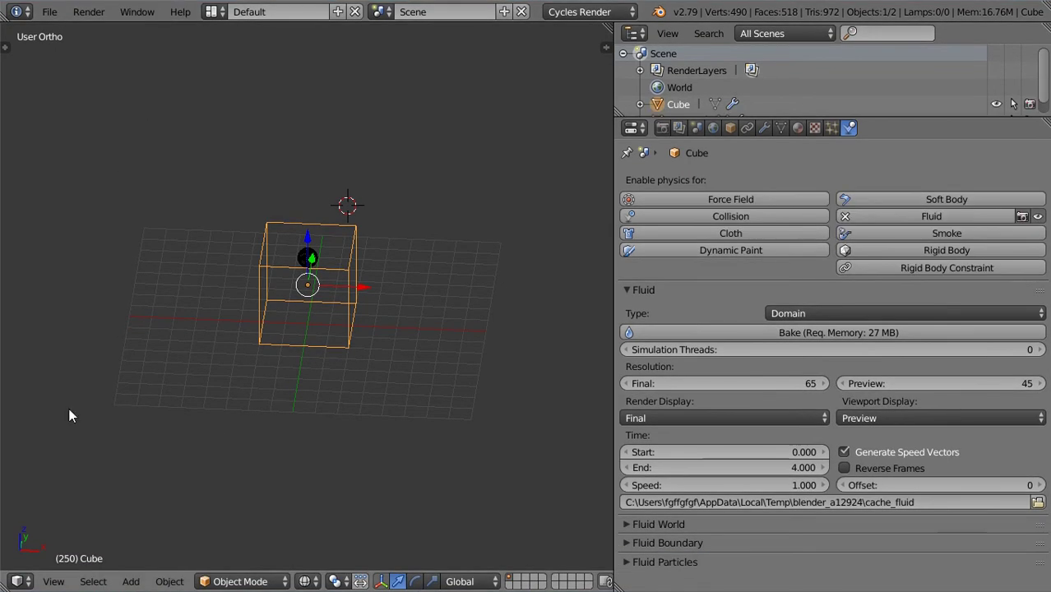
Split a Timeline area below the 3D view and set the end frame to 100
drag(2, 585, 3, 504)
click(18, 582)
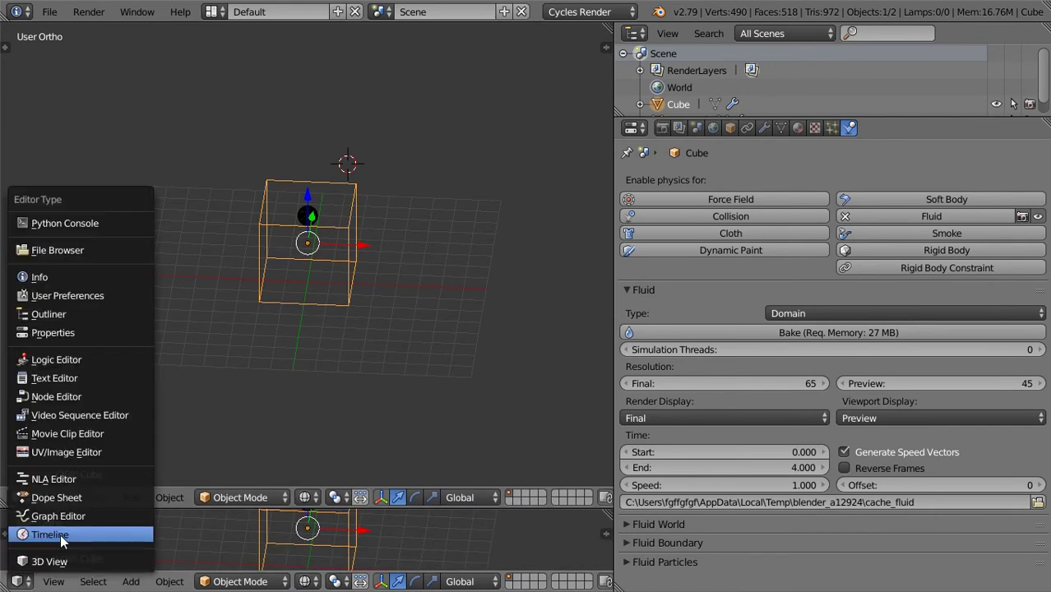
click(61, 536)
click(395, 581)
text(100)
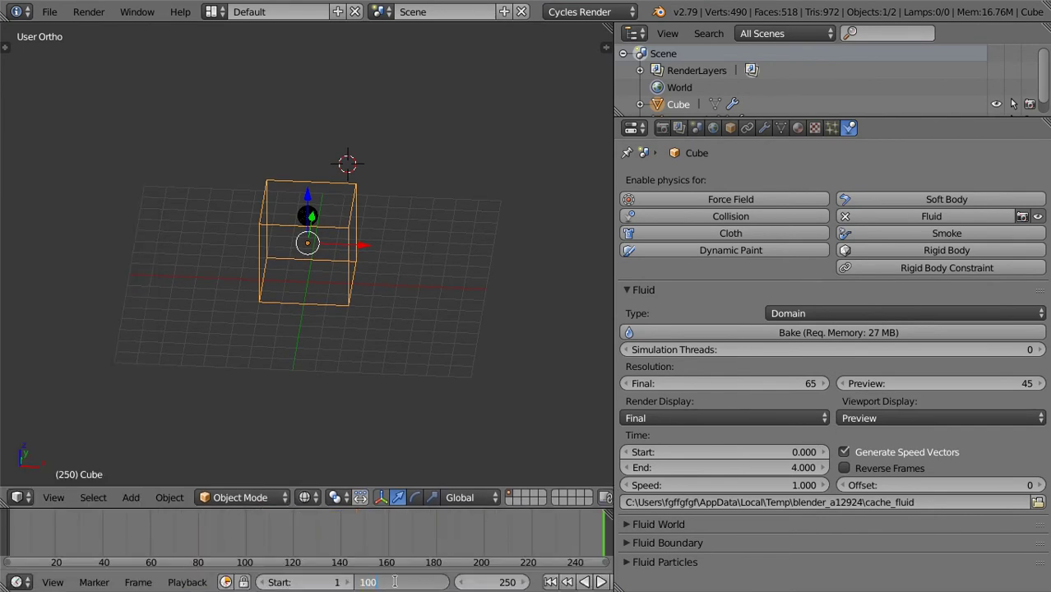
key(Return)
Play and stop the animation, then orbit and zoom in on the cube
key(alt+a)
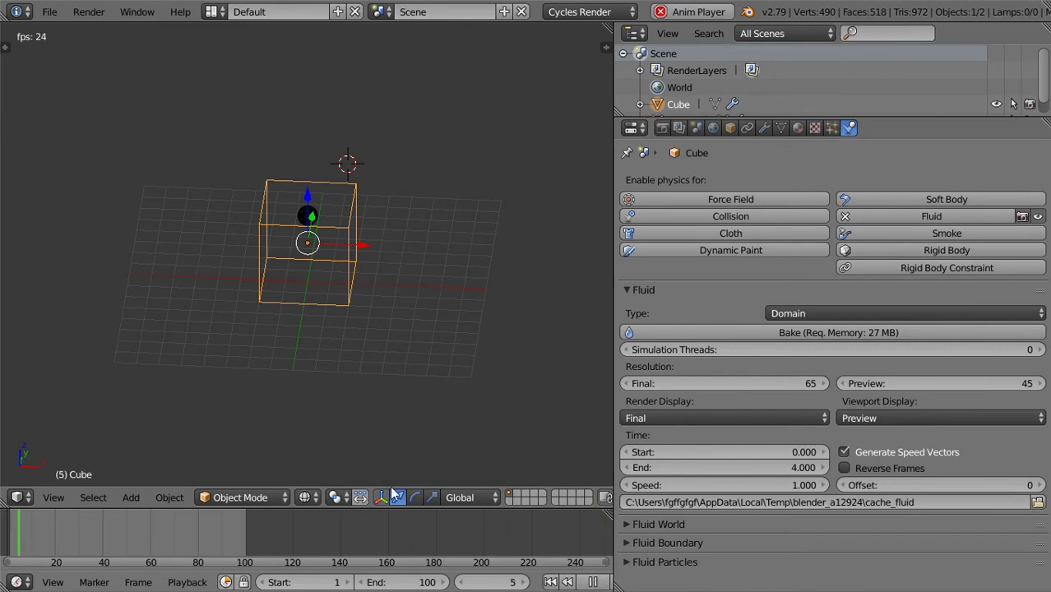
key(Escape)
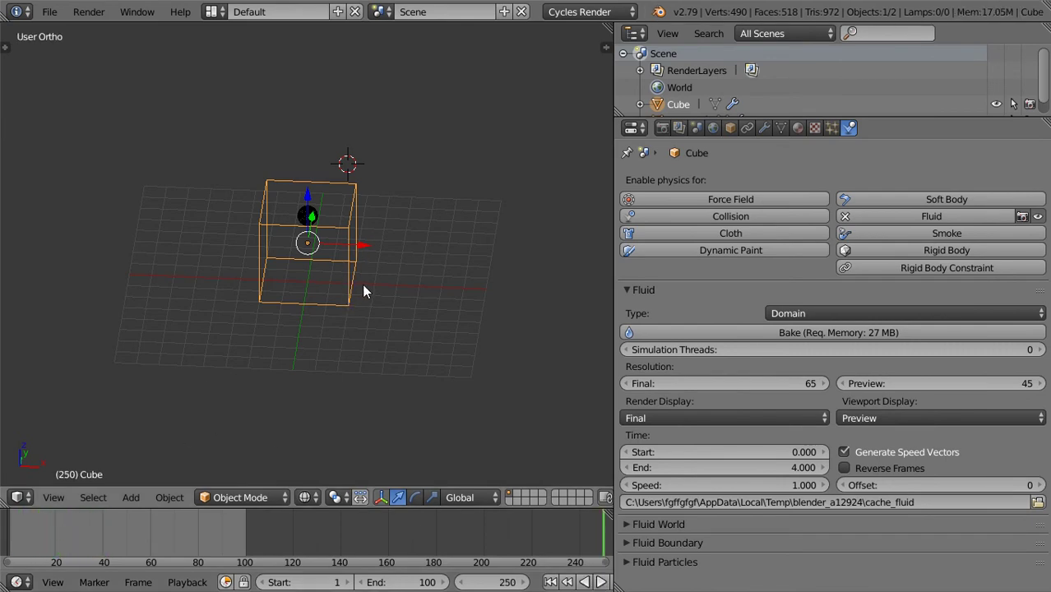
middle_drag(362, 285, 322, 261)
scroll(328, 227, up, 2)
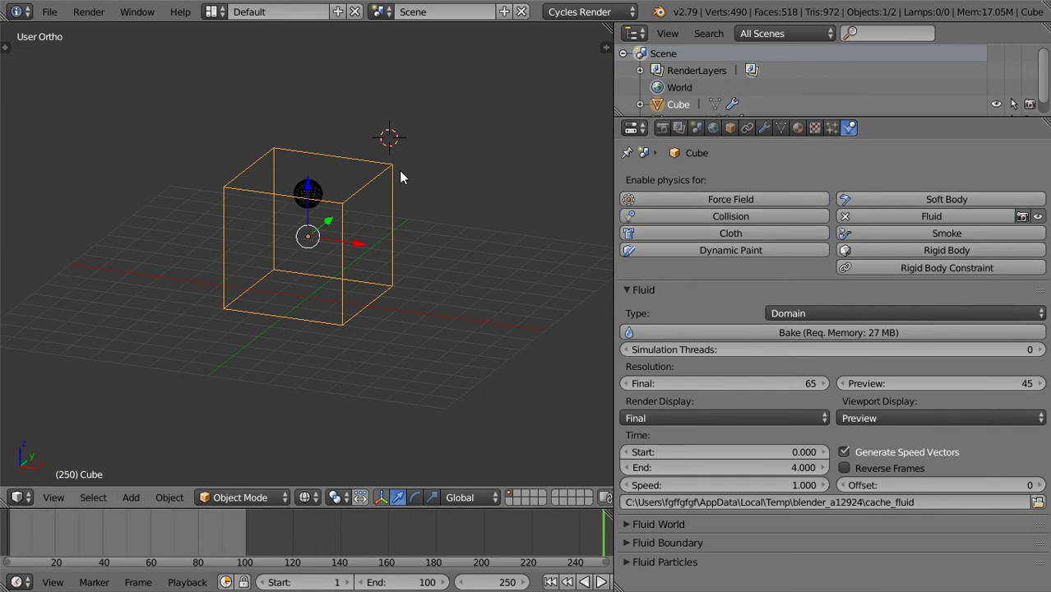
scroll(336, 192, up, 3)
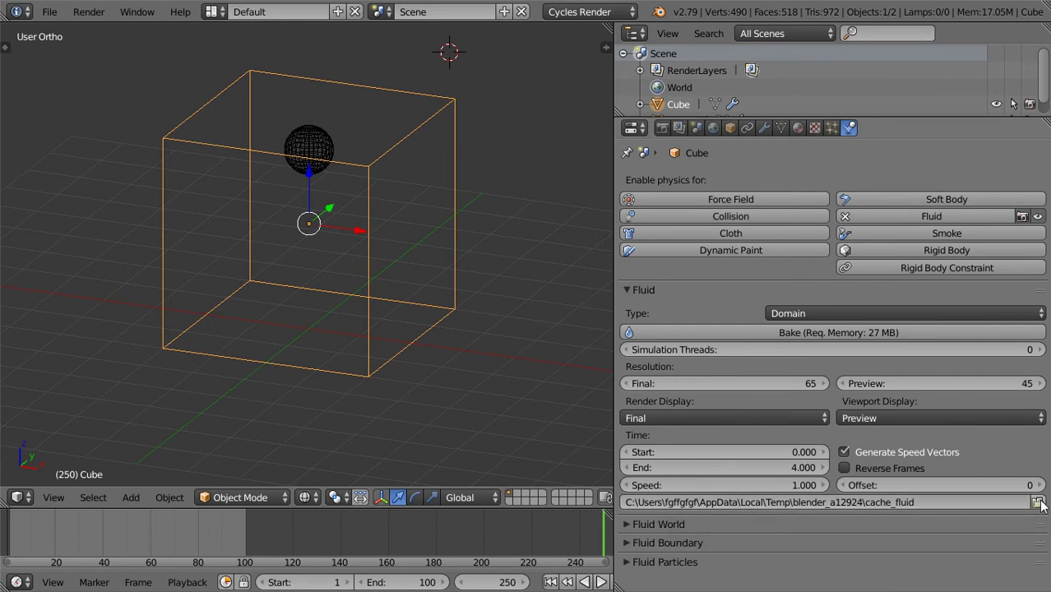
click(1038, 502)
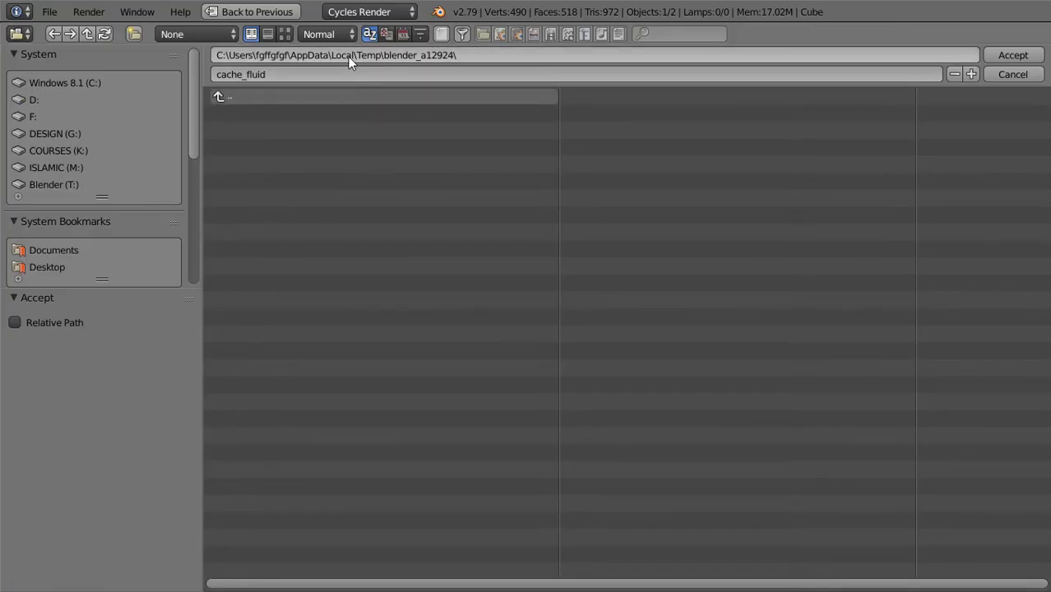
click(229, 98)
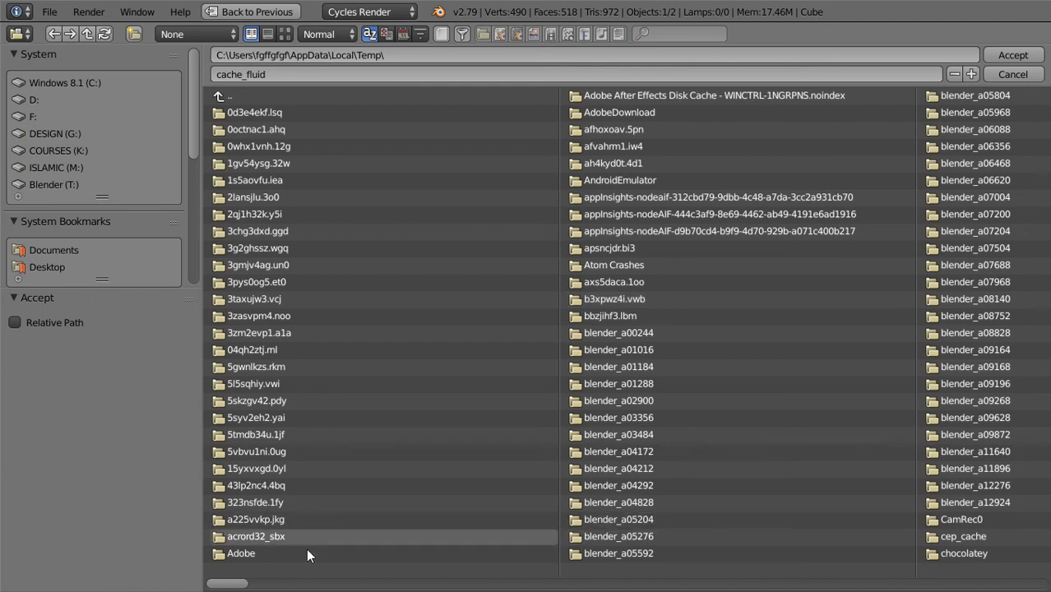
click(1020, 76)
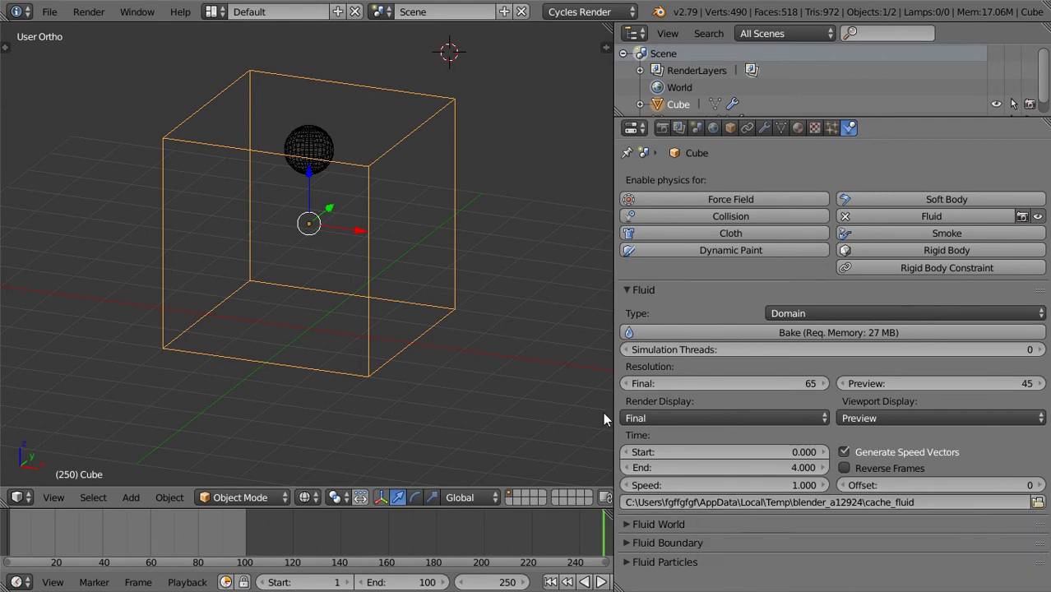
Set the render frame rate to 30 fps
scroll(369, 282, down, 3)
scroll(368, 282, up, 3)
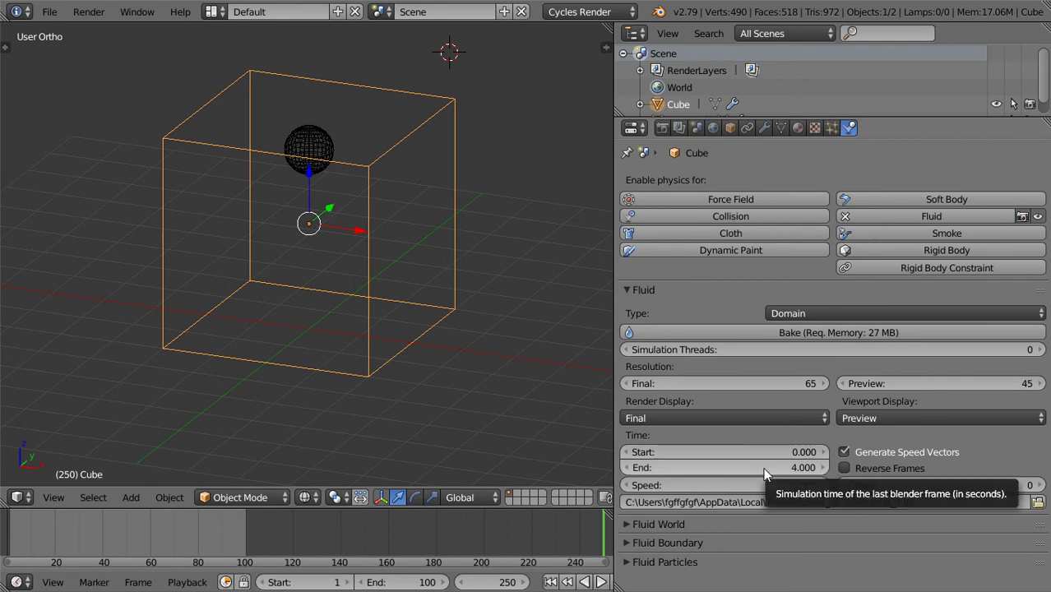
click(662, 129)
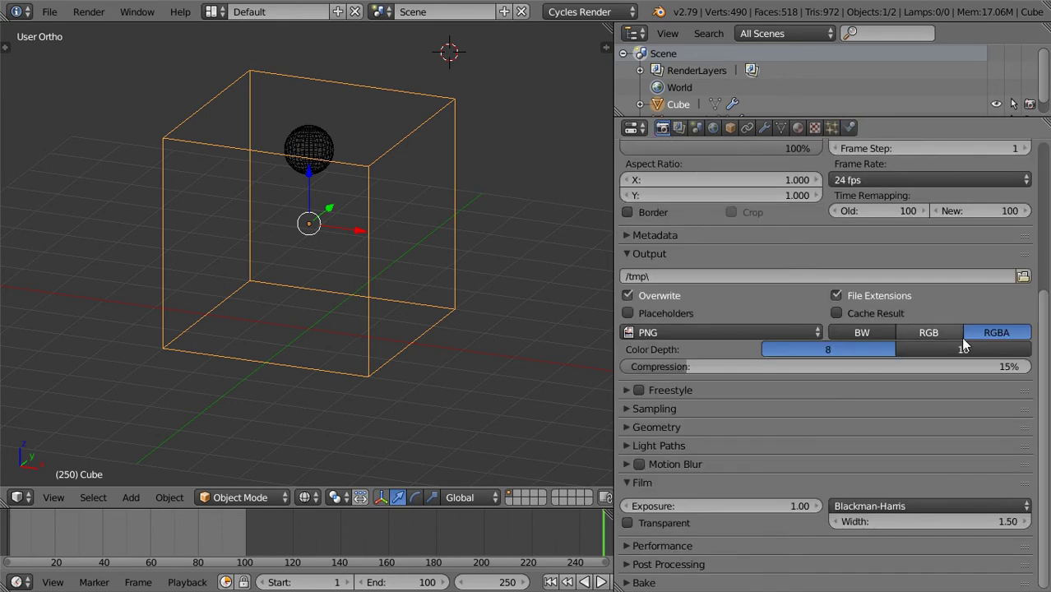
scroll(964, 338, up, 5)
click(957, 333)
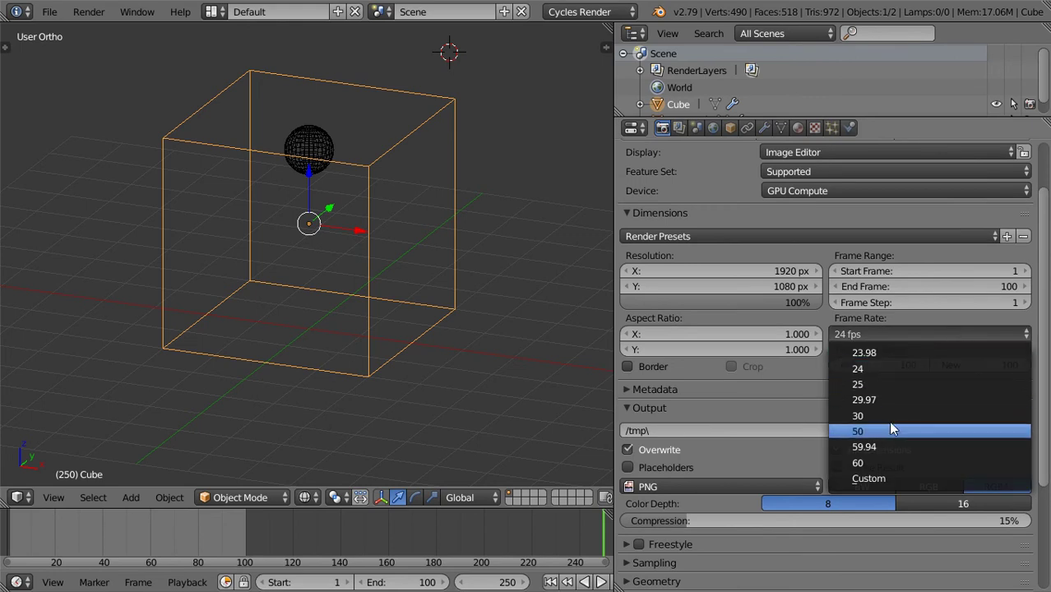
click(954, 431)
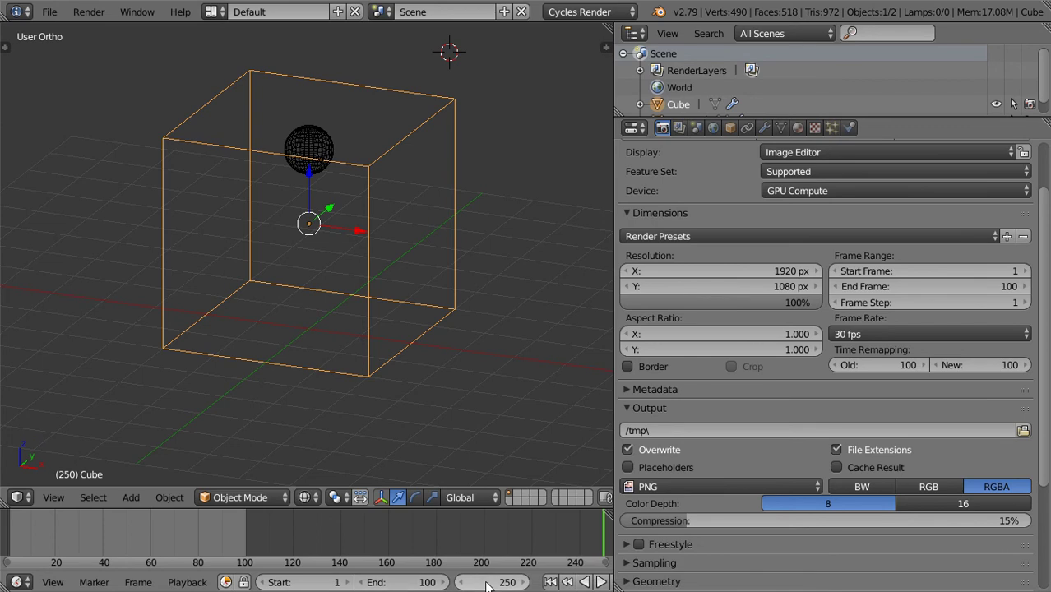
Set the timeline end frame to 120 and jump to frame 120
click(419, 581)
text(12)
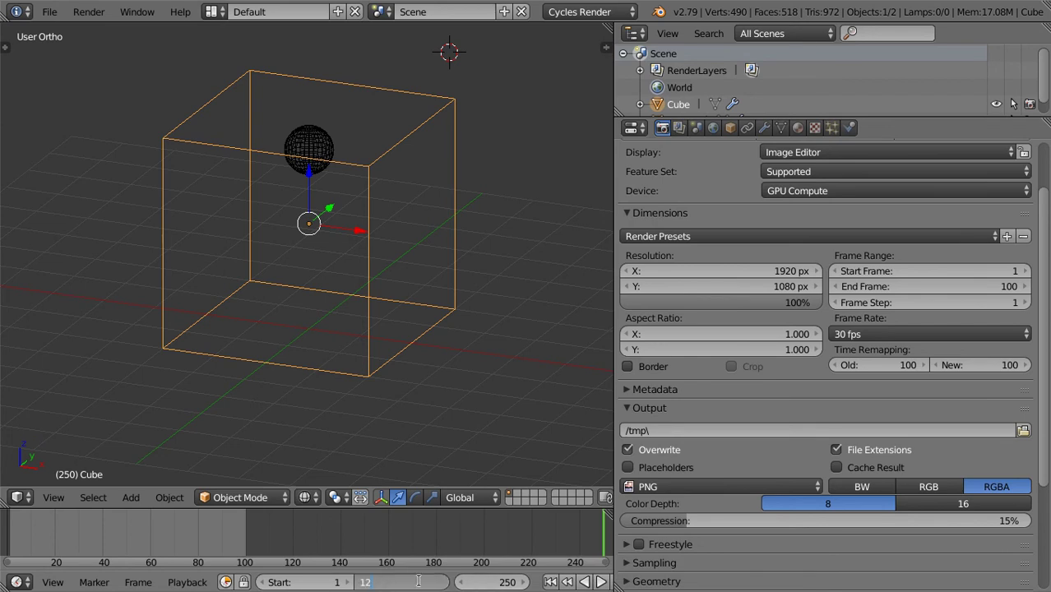
text(0)
key(Return)
click(504, 577)
text(12)
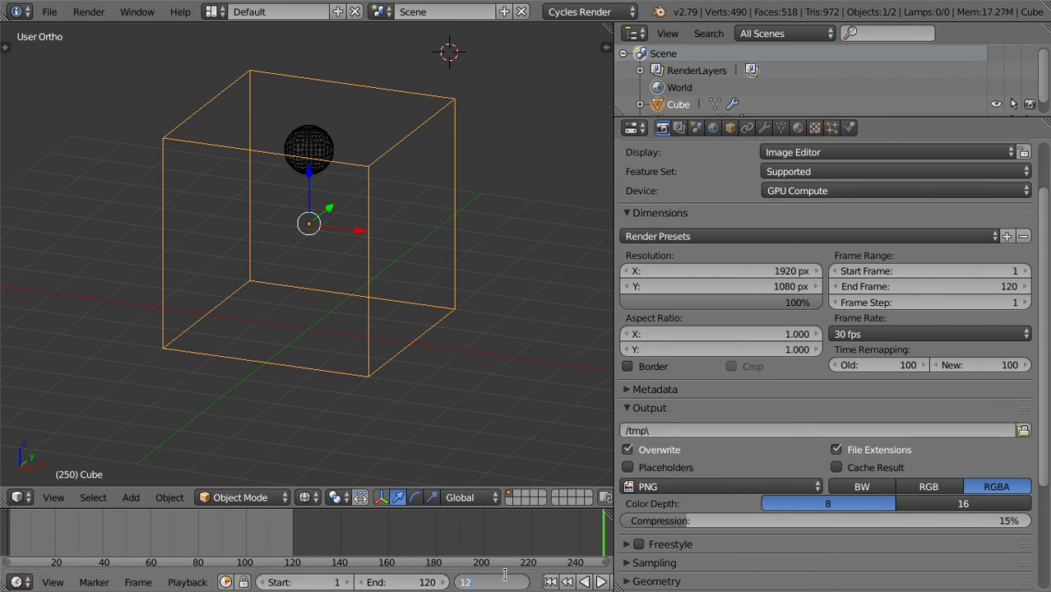
text(0)
key(Return)
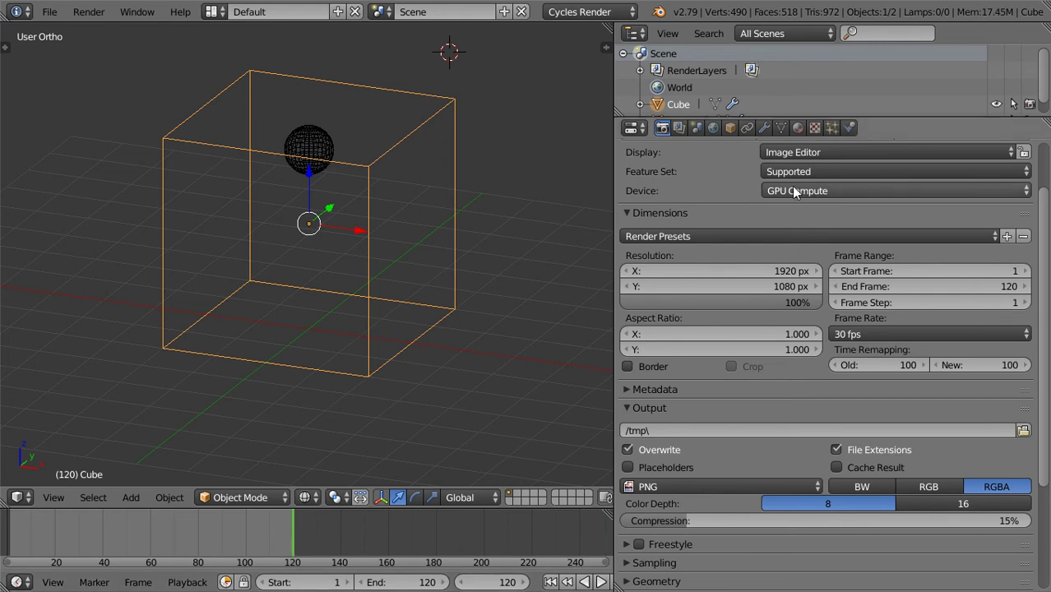
Go back to frame 1 and set the domain's final resolution to 100
click(849, 128)
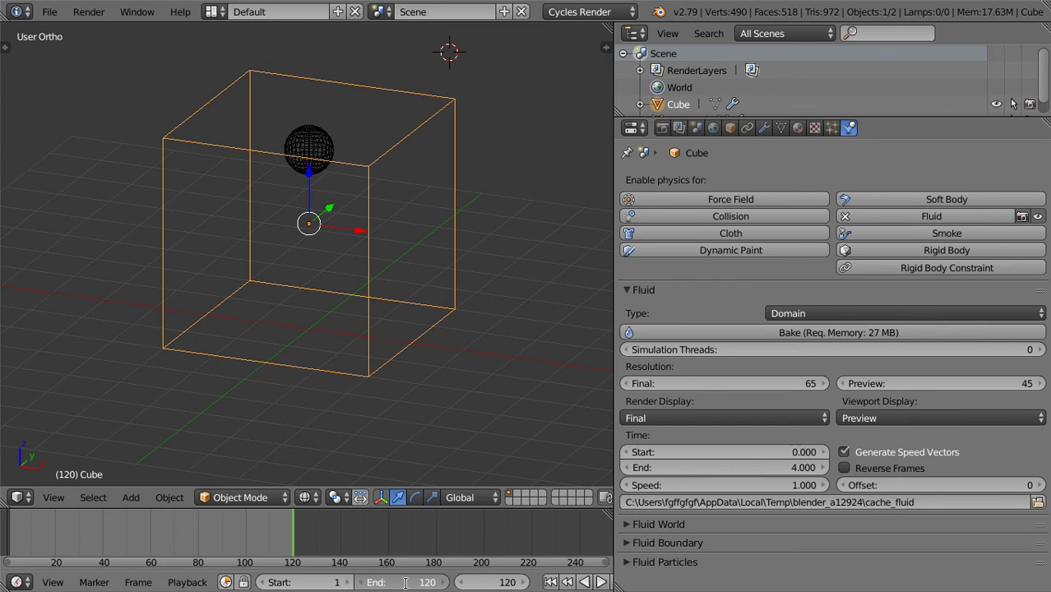
key(shift+Left)
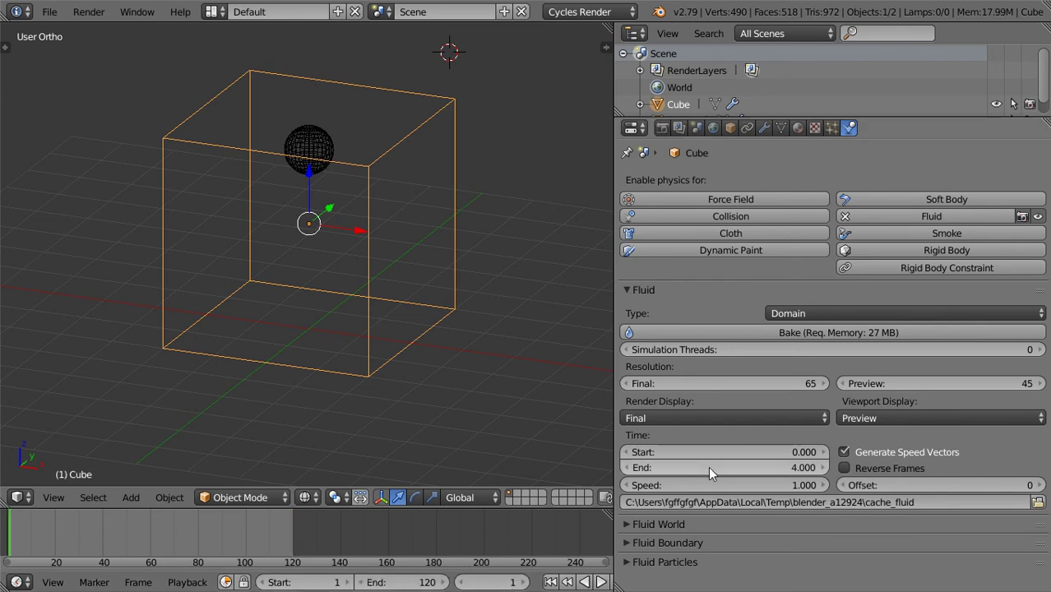
click(748, 385)
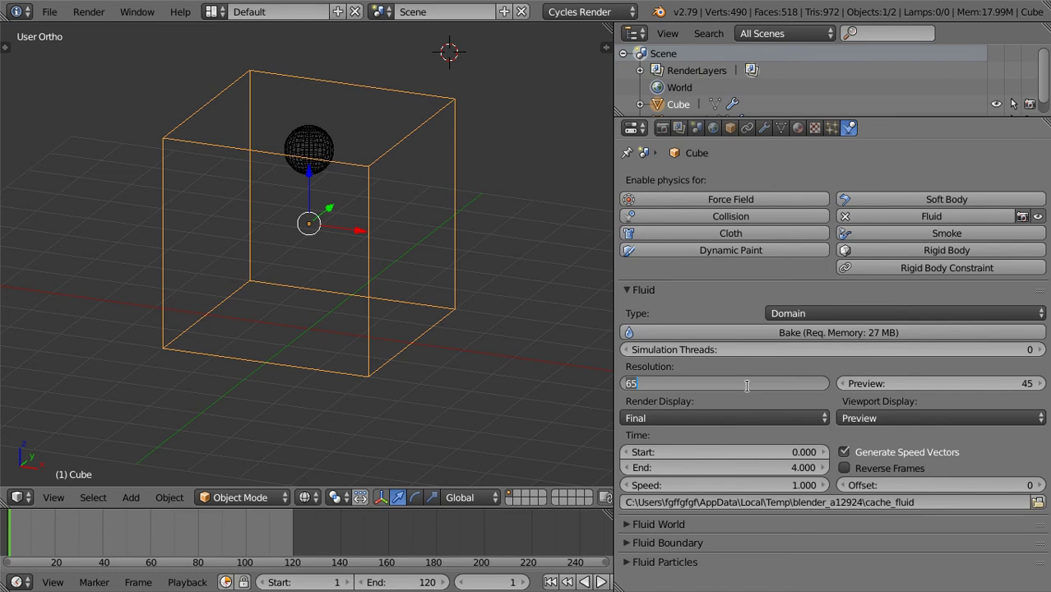
text(100)
key(Return)
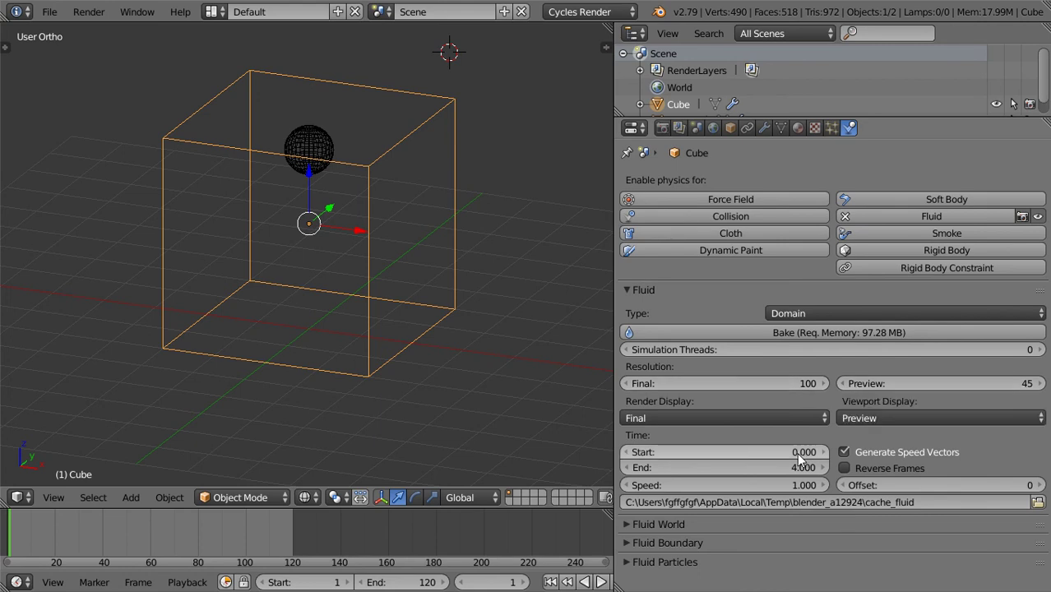
Set the domain's preview resolution to 100
click(886, 374)
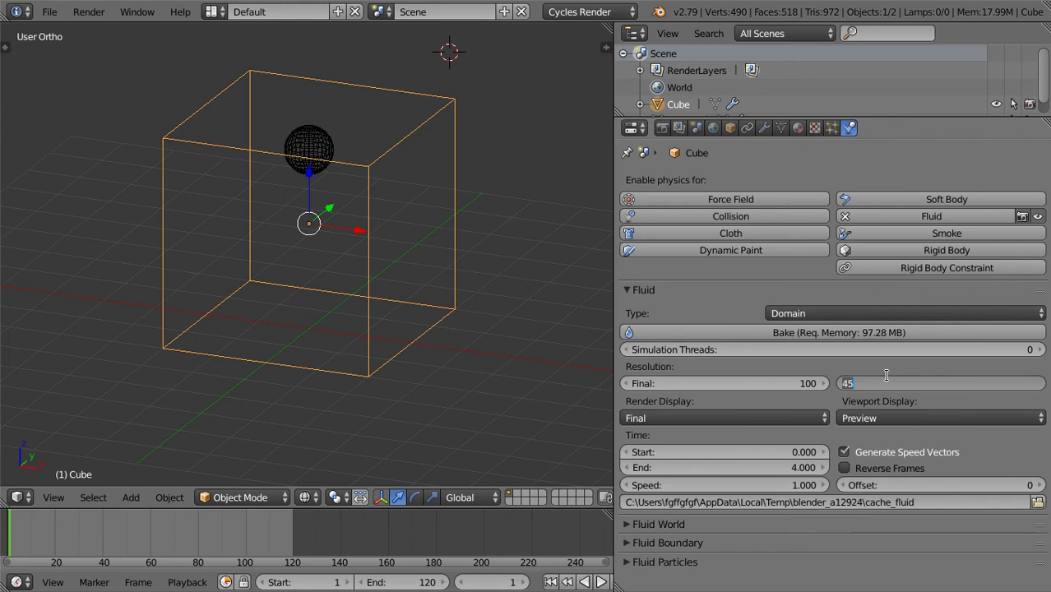
text(15)
key(Return)
click(893, 383)
text(100)
key(Return)
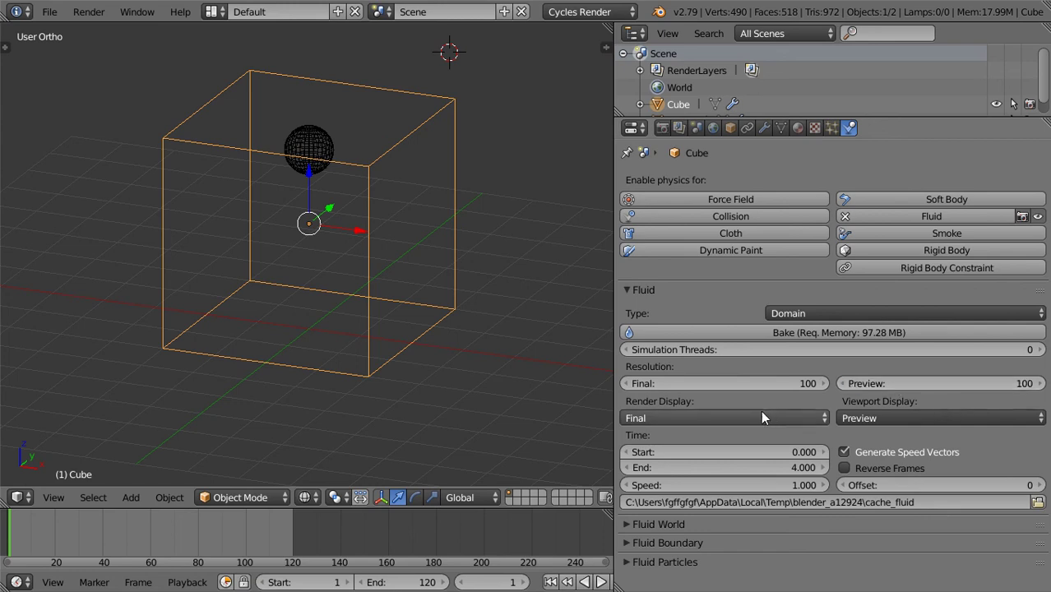
click(734, 420)
click(735, 419)
click(910, 420)
click(911, 414)
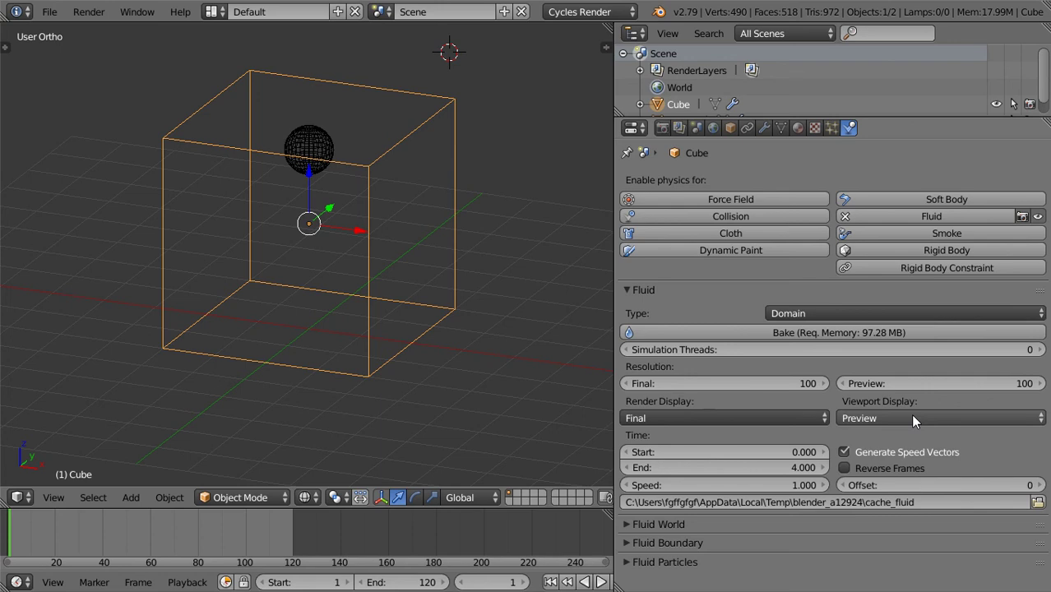
click(748, 416)
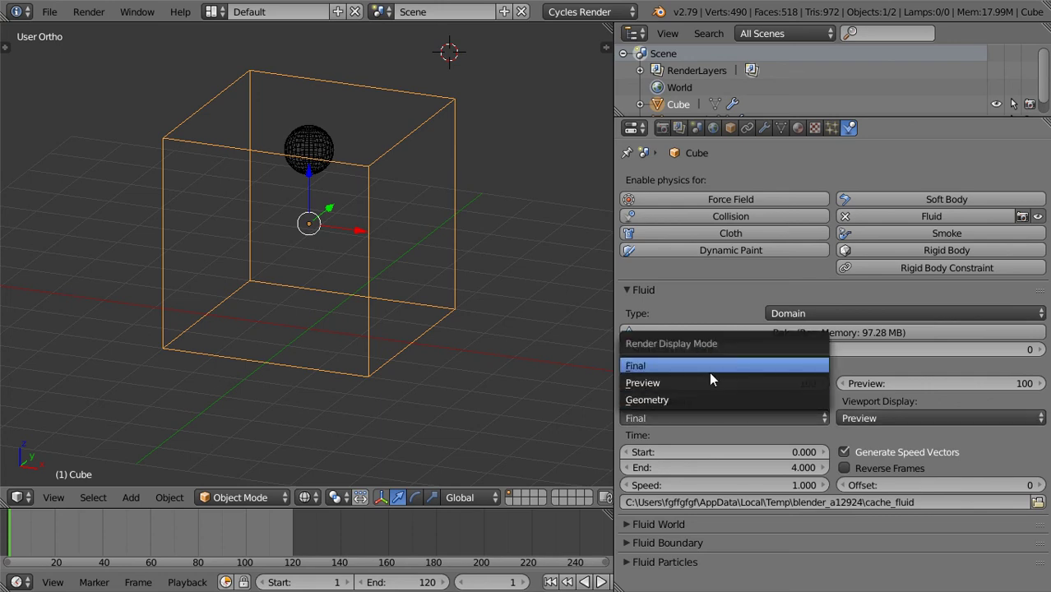
click(709, 368)
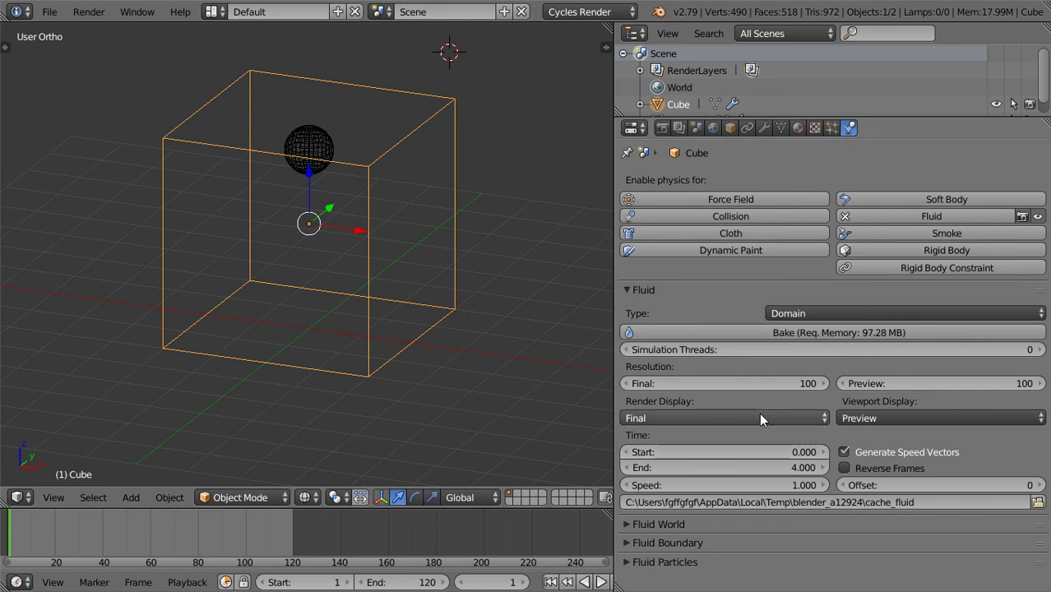
middle_drag(380, 302, 436, 377)
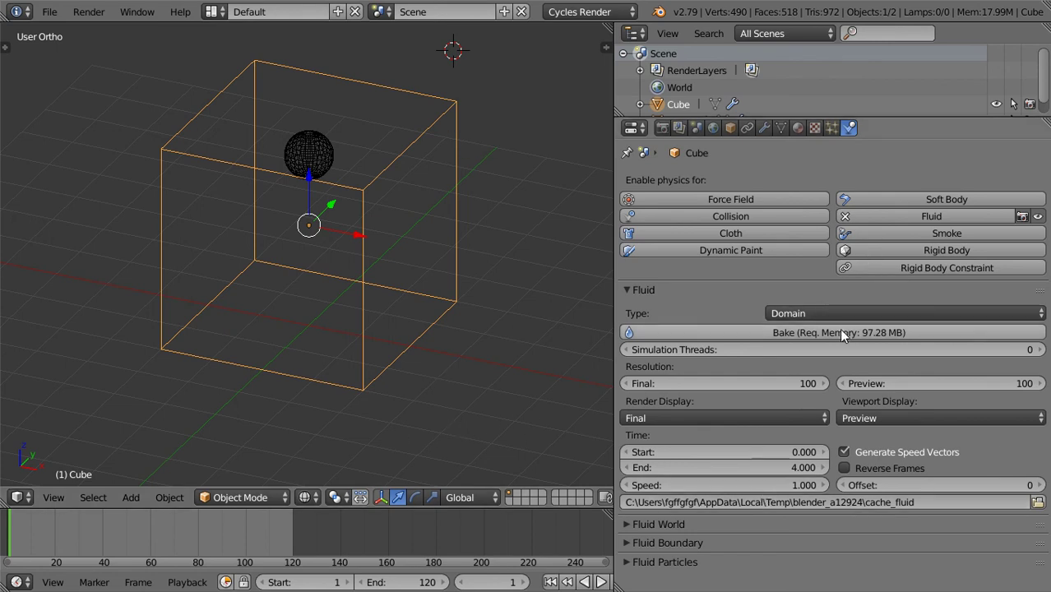
click(814, 332)
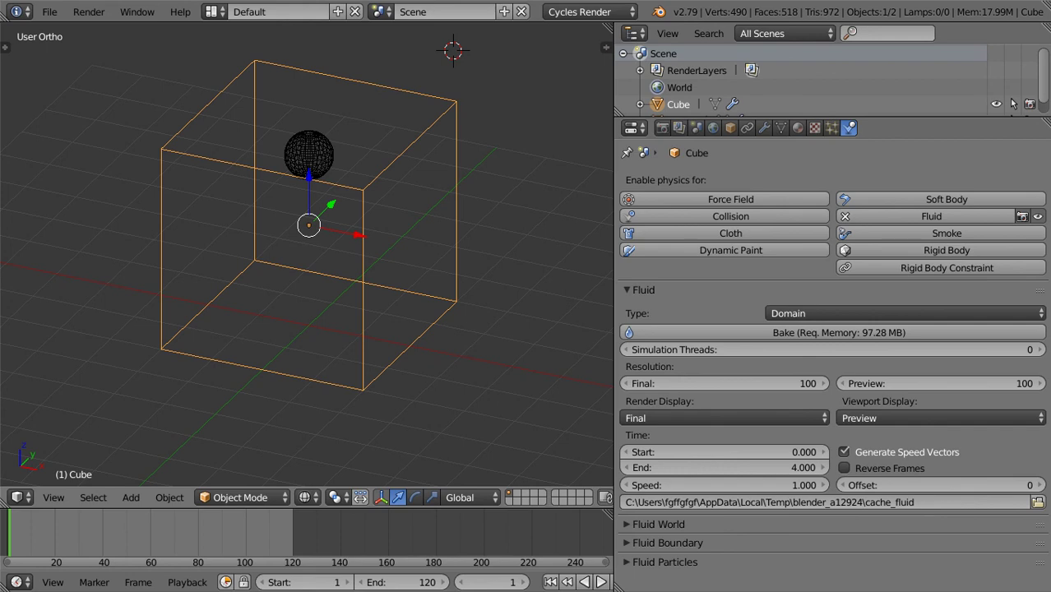